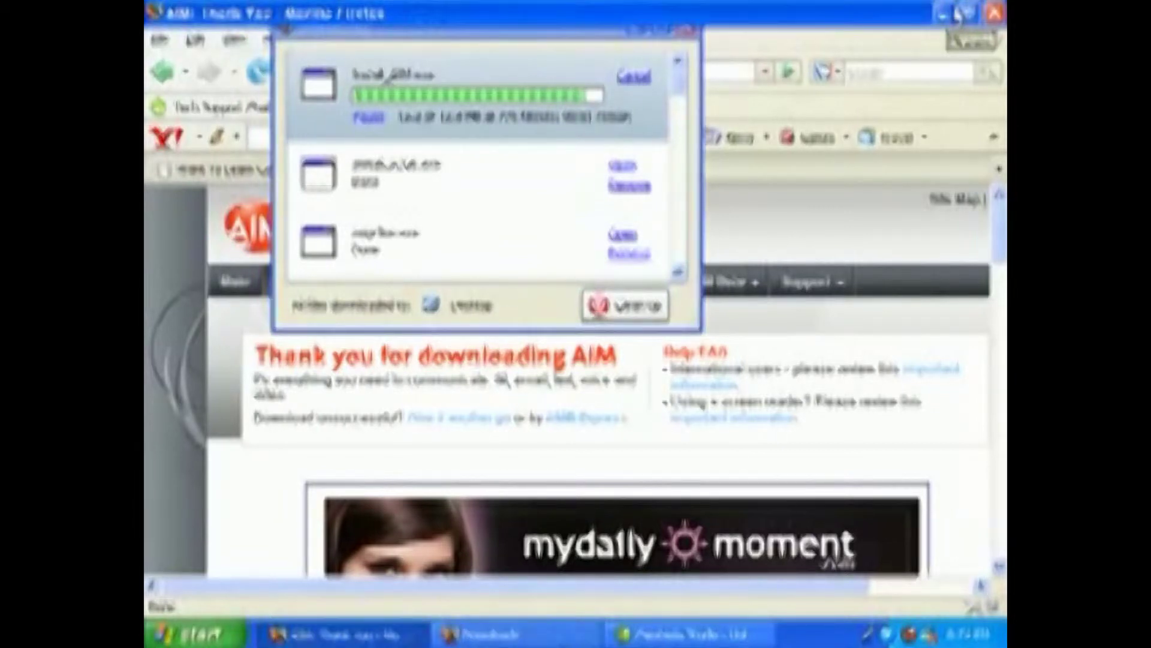
Step: Open the downloaded Install_AIM.exe, allow the executable to run, and clear the browser and Downloads windows away
click(959, 14)
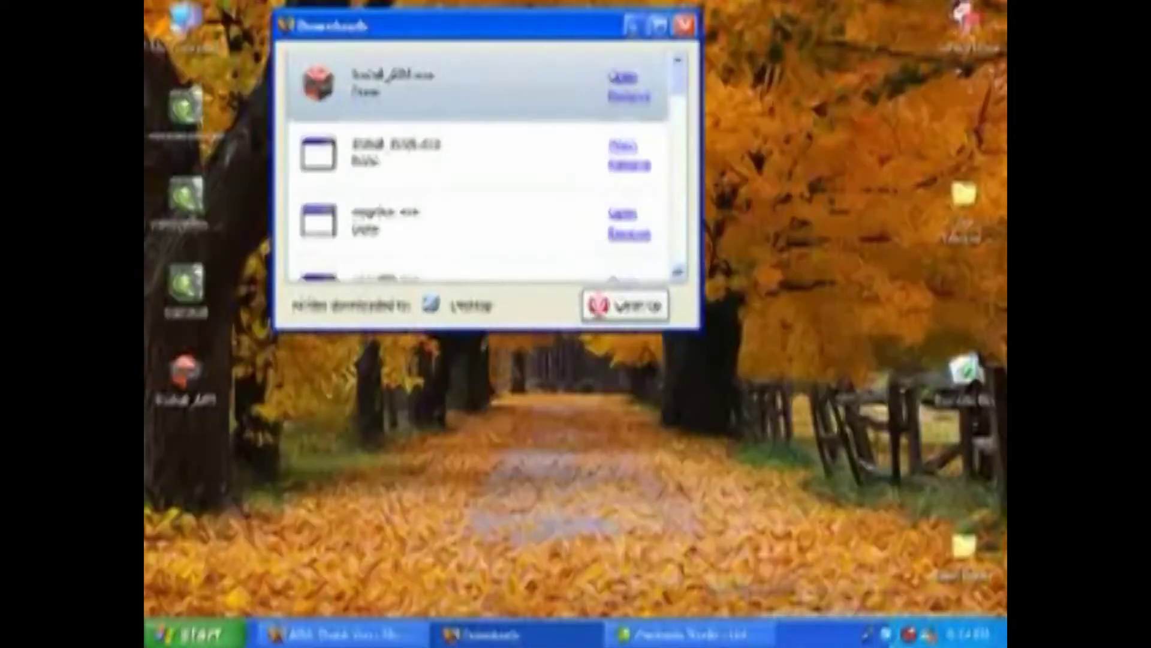
click(637, 90)
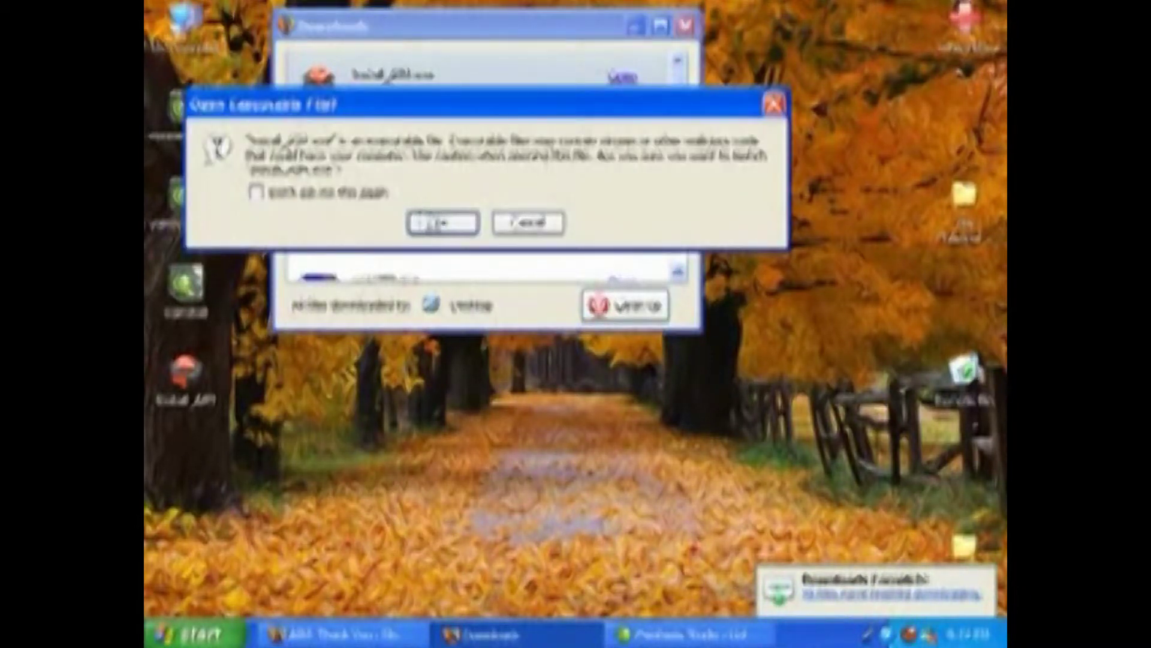
click(434, 217)
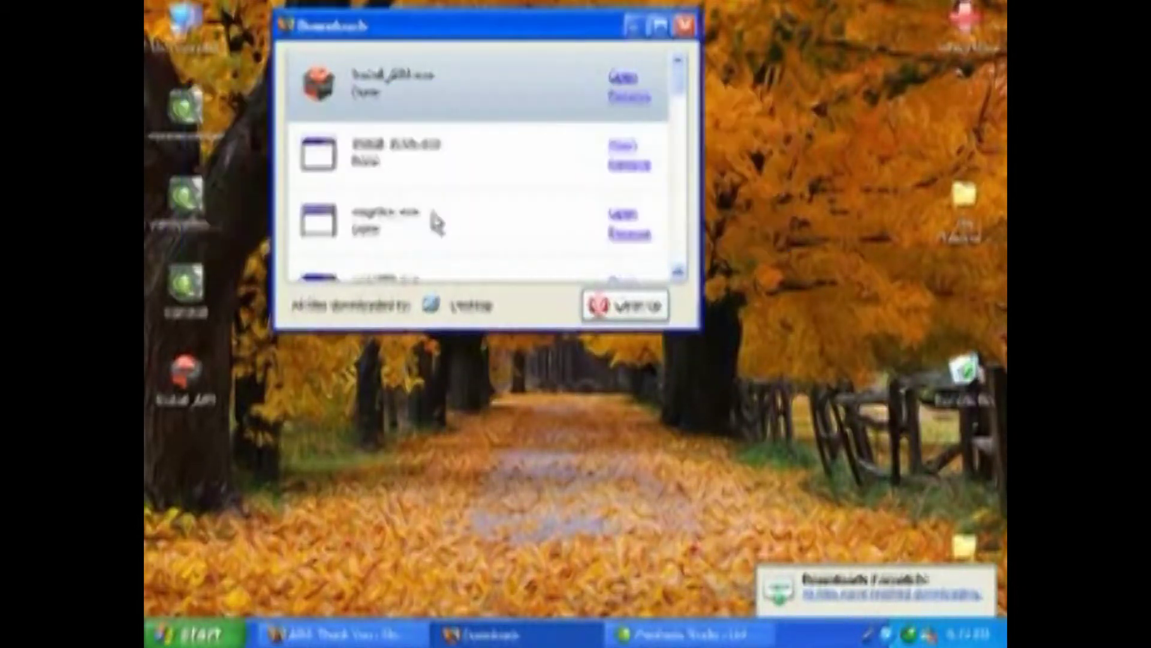
click(686, 26)
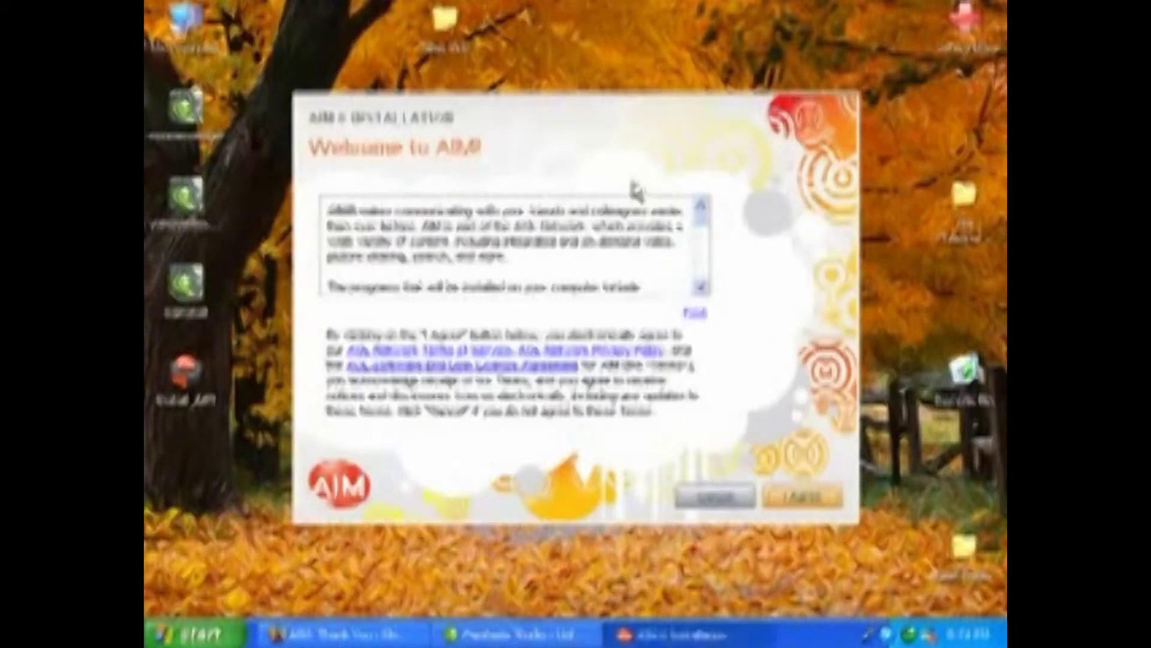
Step: Accept the AIM terms and choose a custom installation without AIM Search, the aol.com home page or the AIM Toolbar
click(817, 505)
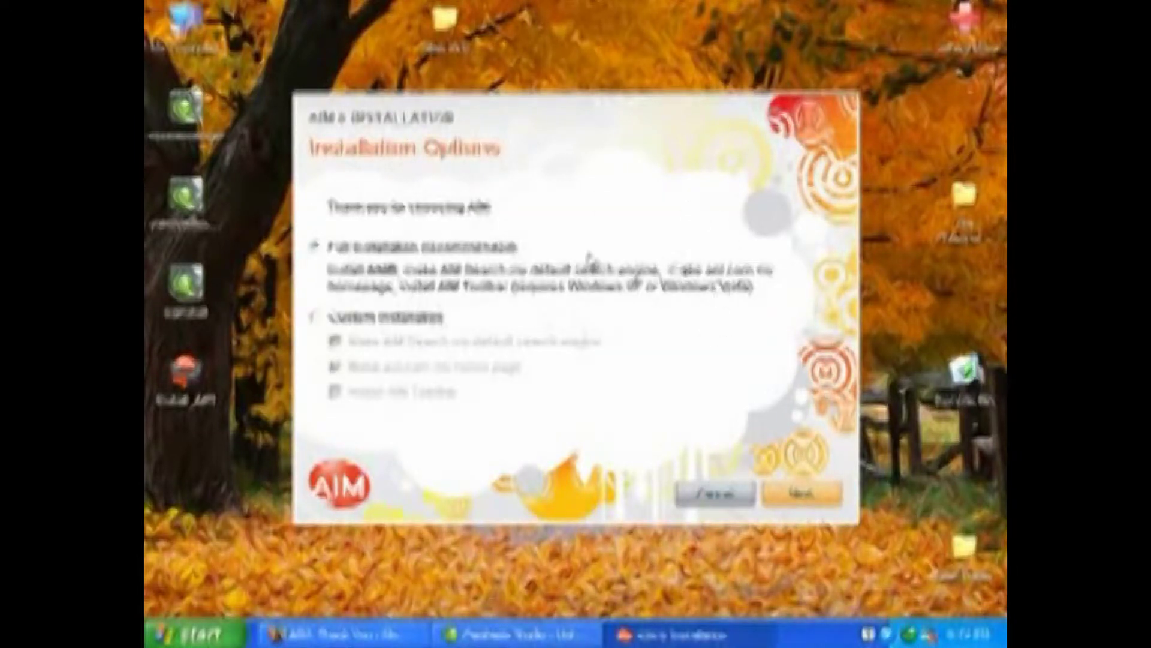
click(387, 321)
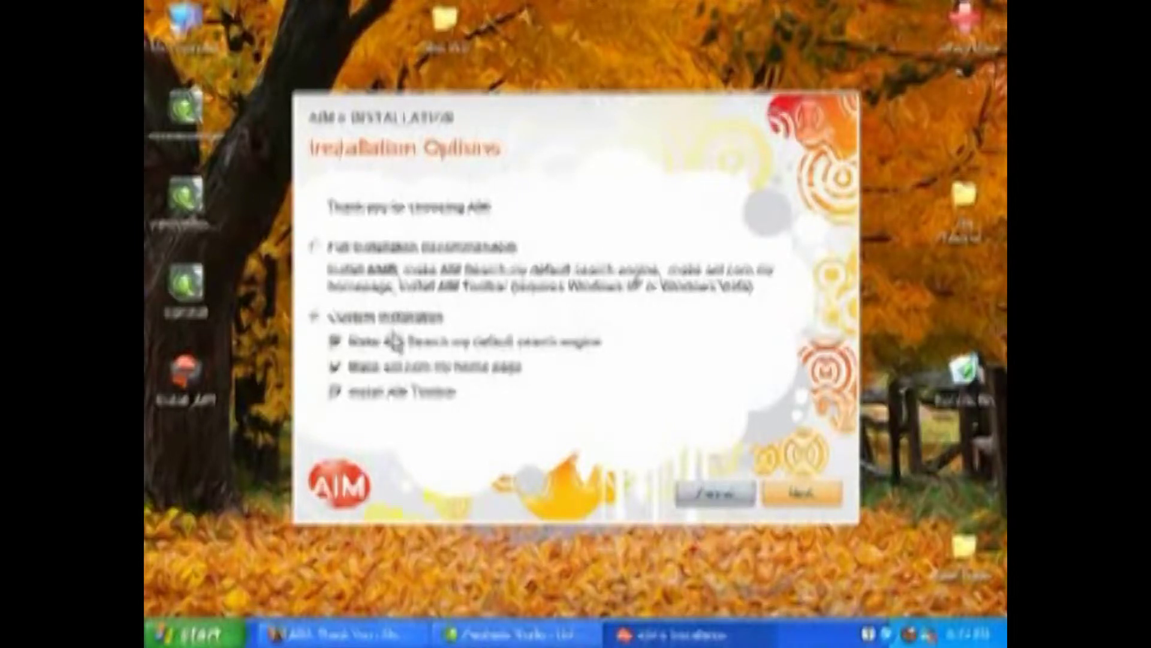
click(400, 363)
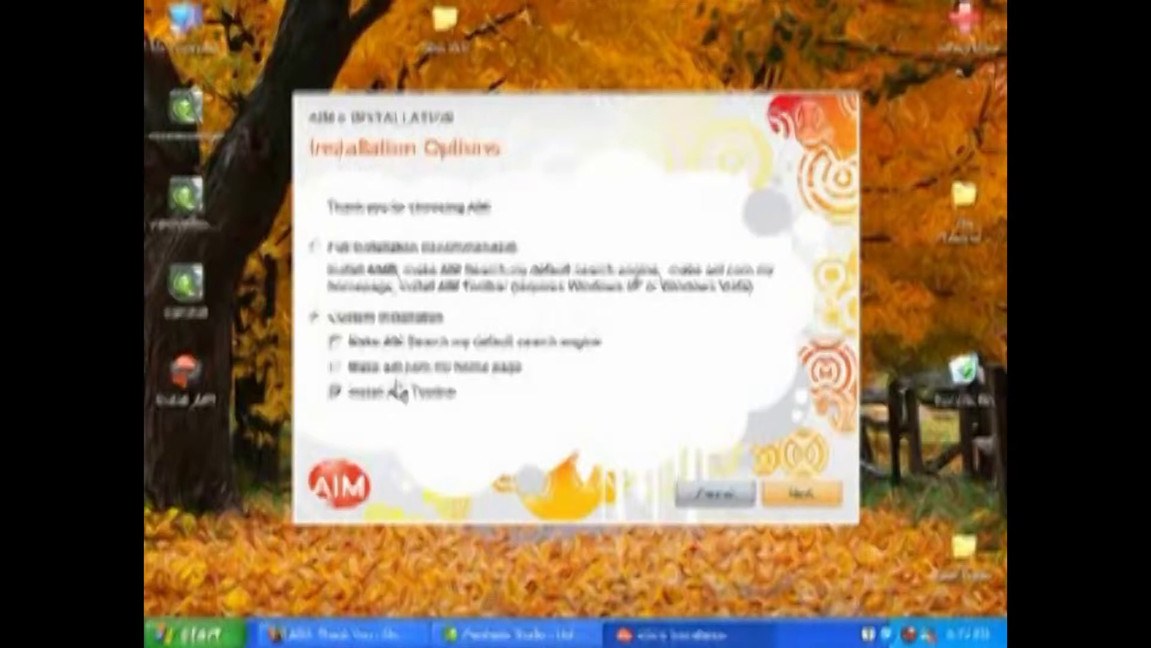
click(399, 393)
click(793, 501)
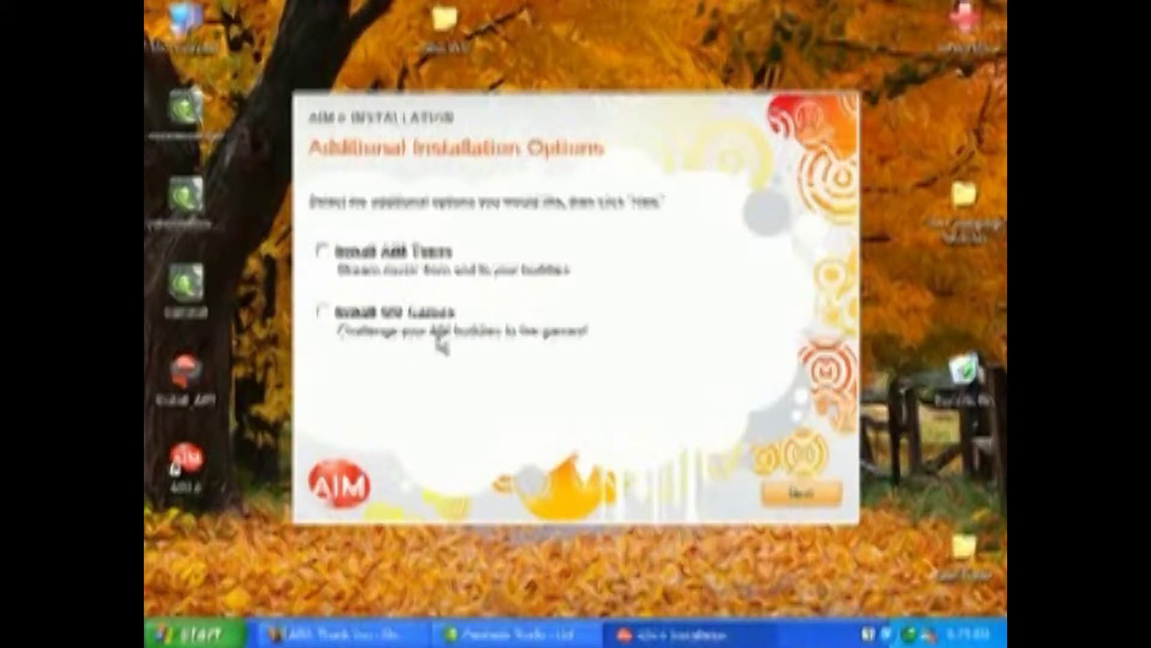
Step: Finish the installation without any additional options and launch AIM
click(793, 495)
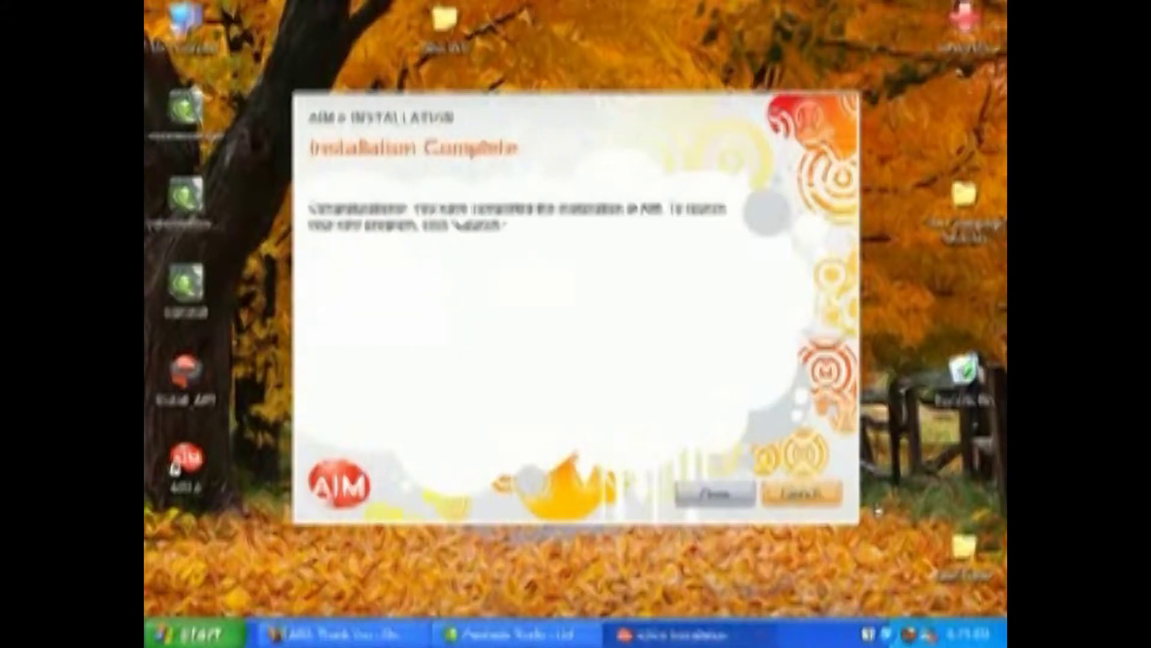
click(797, 495)
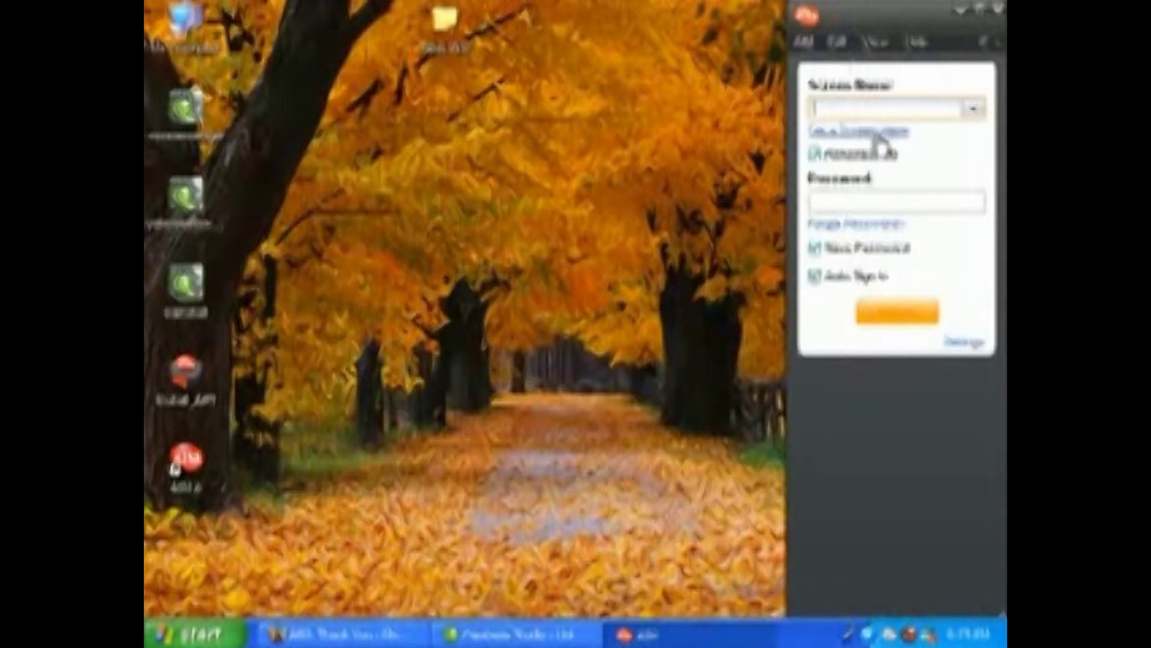
Step: Start registering a new screen name, accepting the site's certificate and entering the birth month in the sign-up form
click(829, 136)
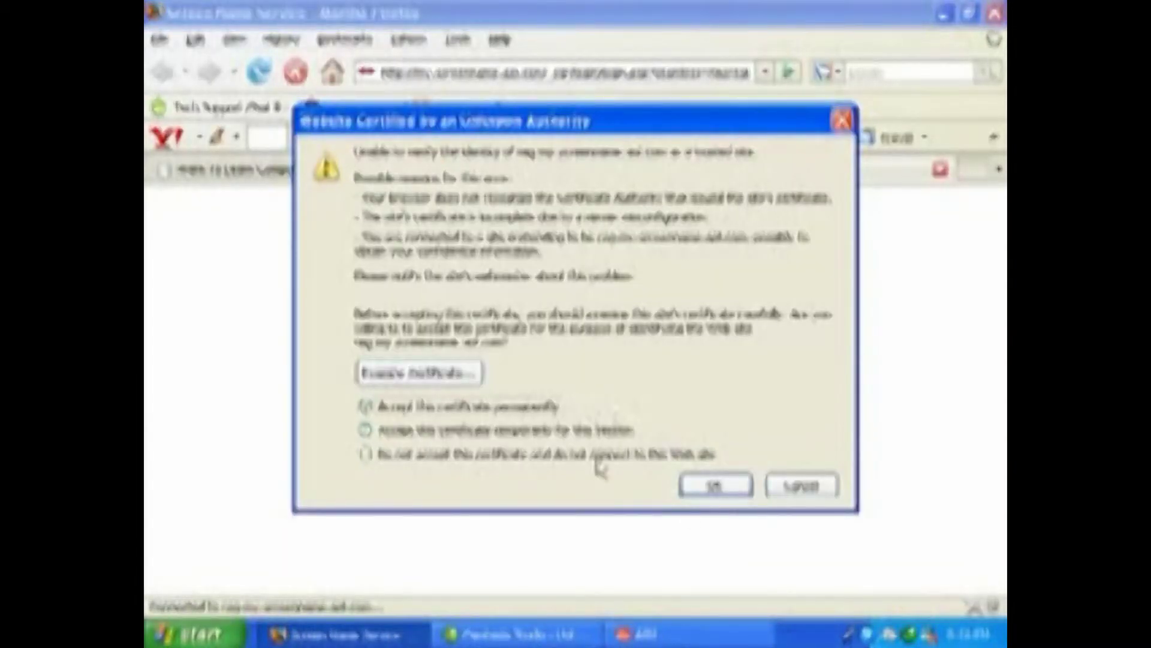
click(730, 481)
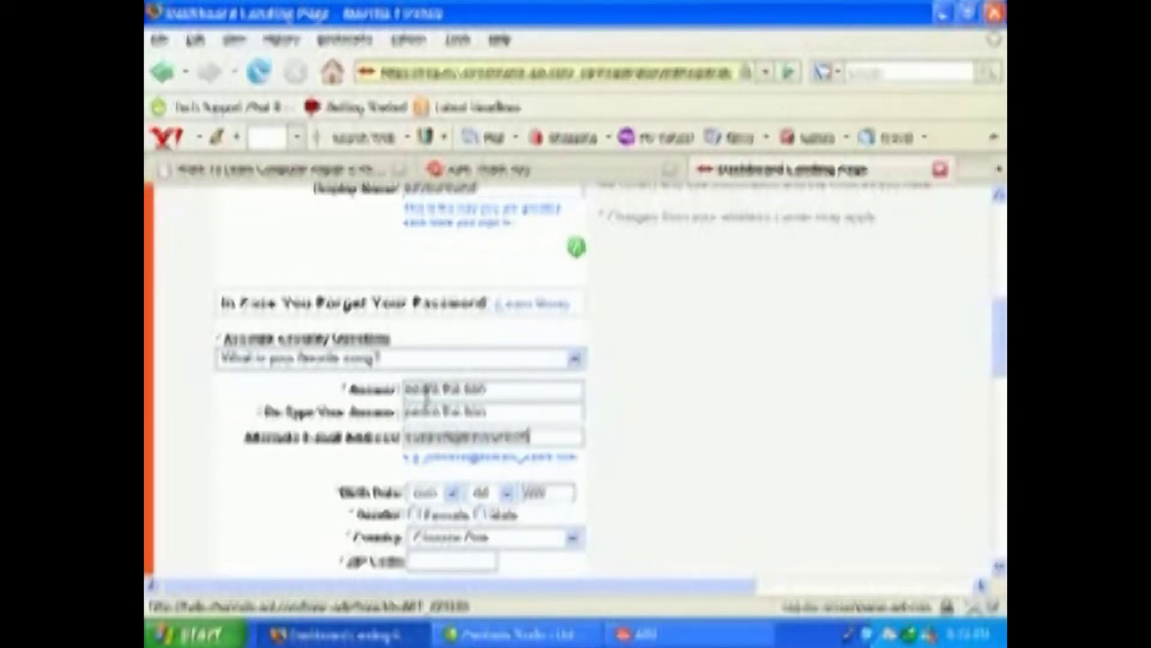
key(Tab)
text(07)
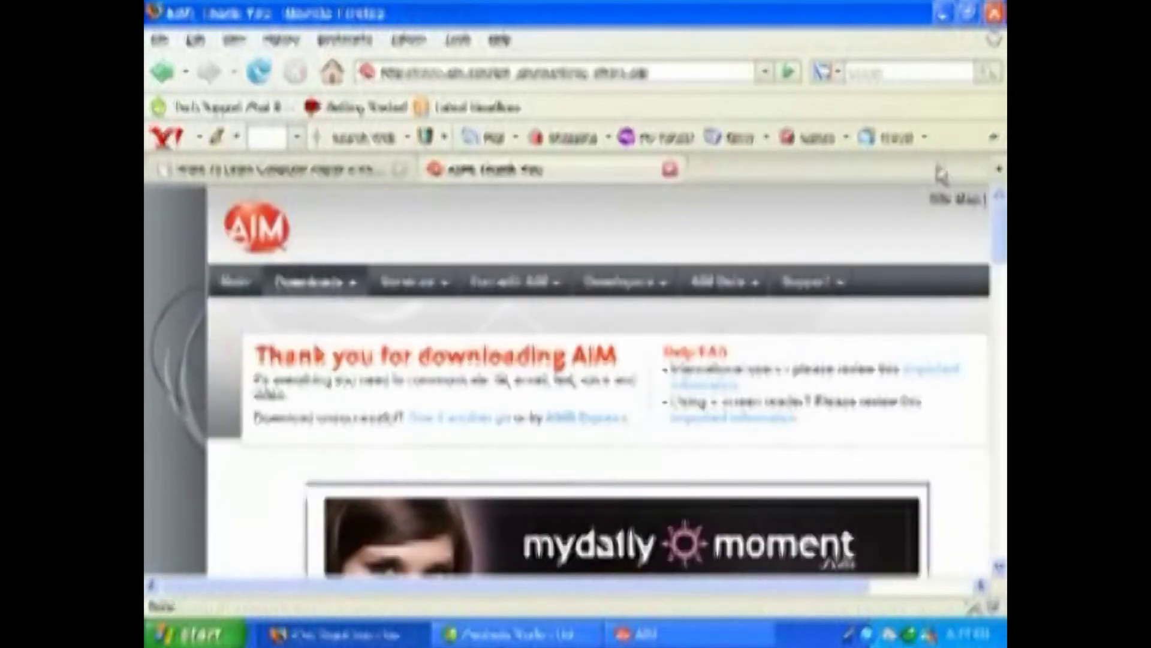
Step: Close the AIM download thank-you page and minimize the browser to return to the AIM sign-in window
click(670, 170)
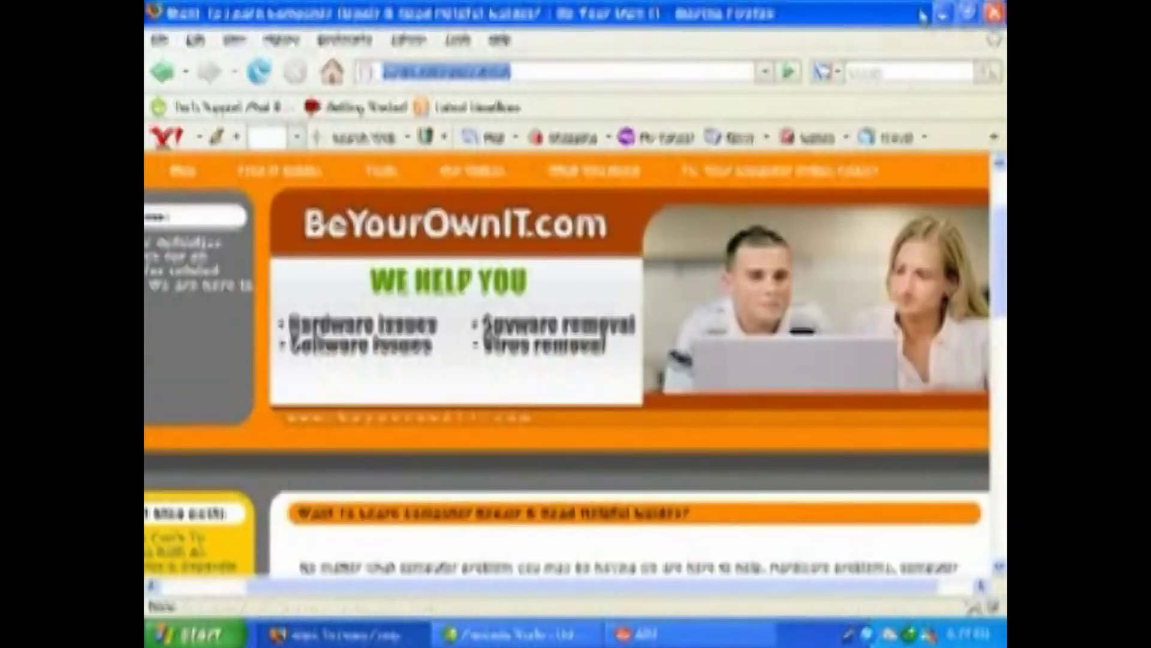
click(943, 13)
Step: Sign in to AIM as beyourownit with the account password, toggling Auto Sign In, and dismiss the AIM Dashboard page and browser
click(899, 104)
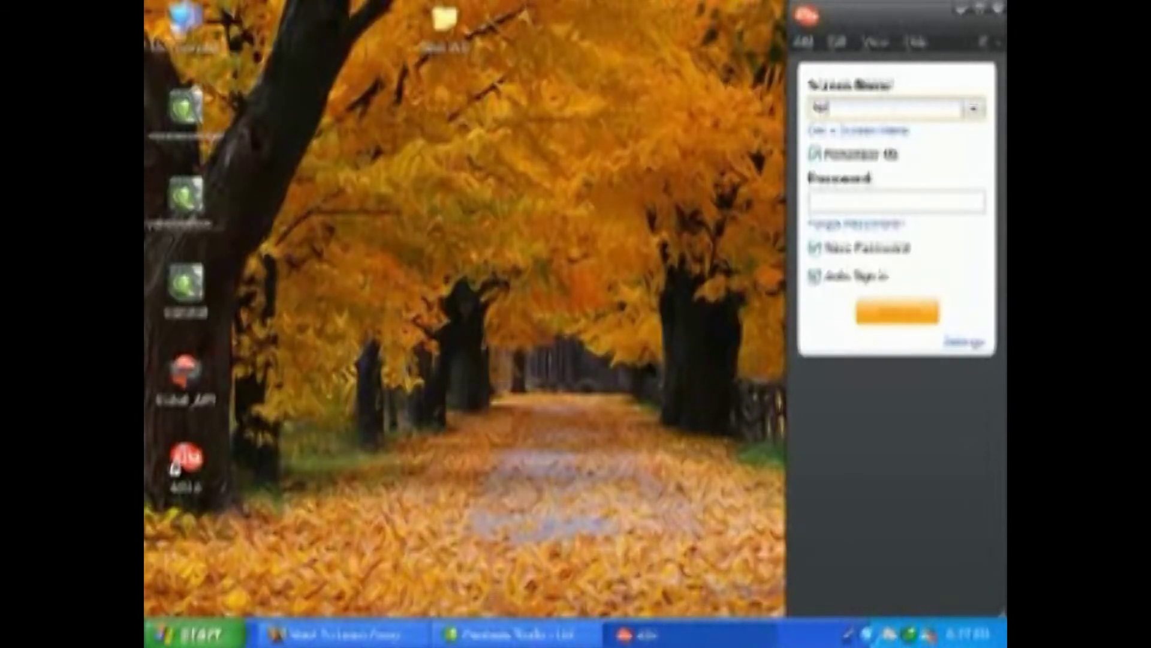
text(beyourownit)
click(813, 201)
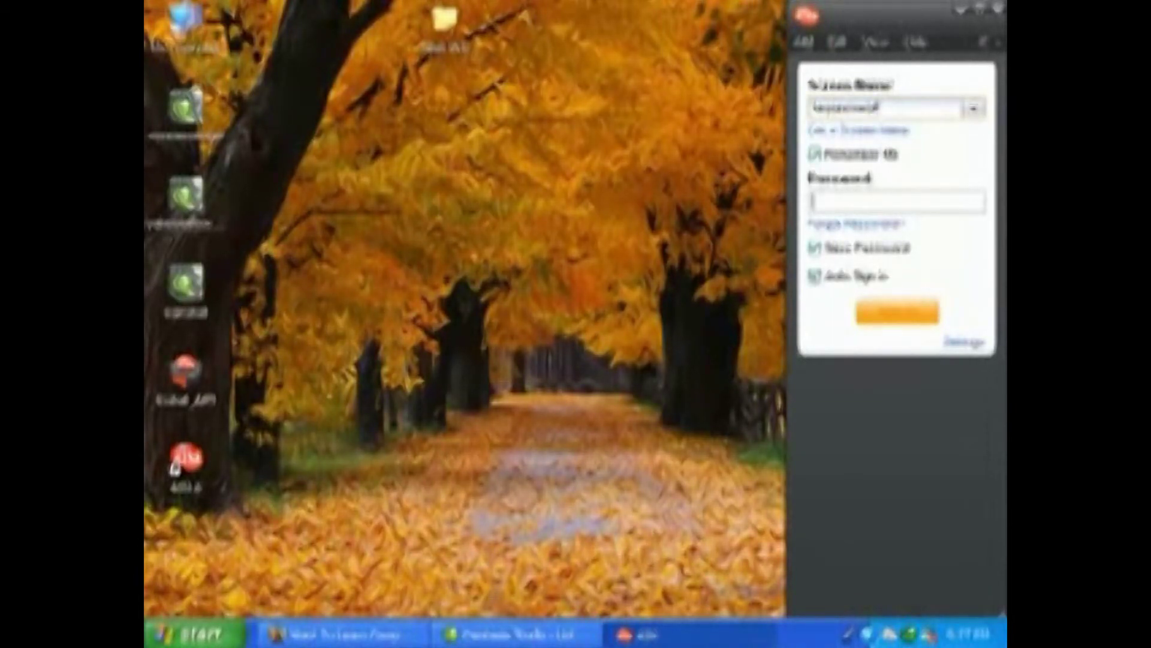
text(********)
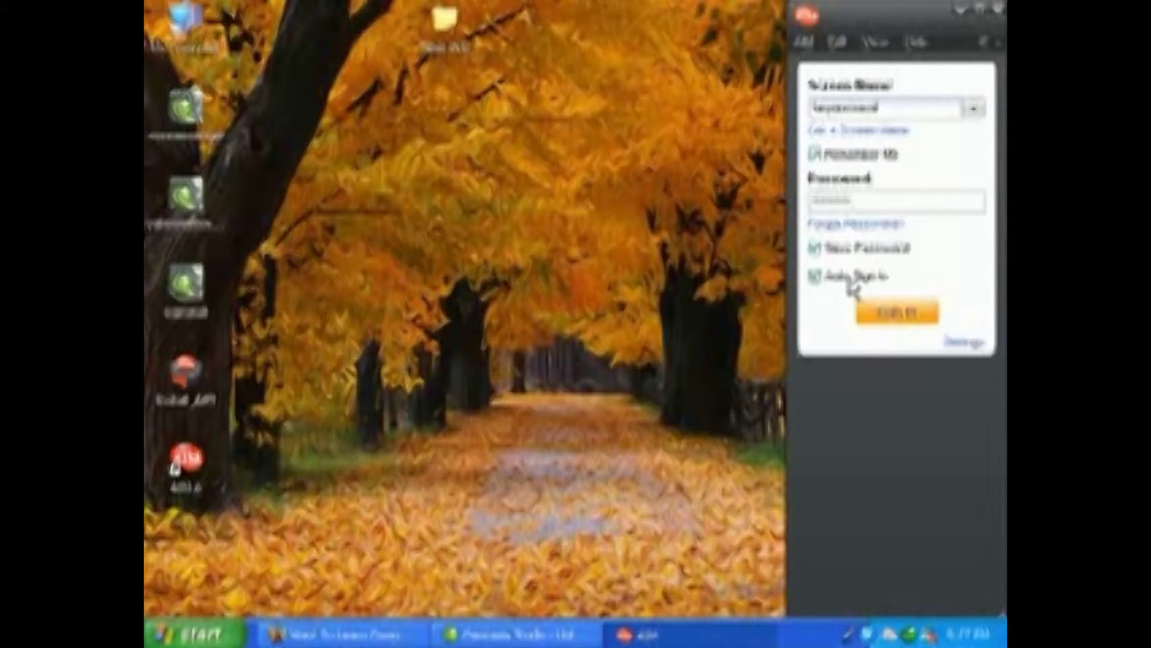
click(854, 283)
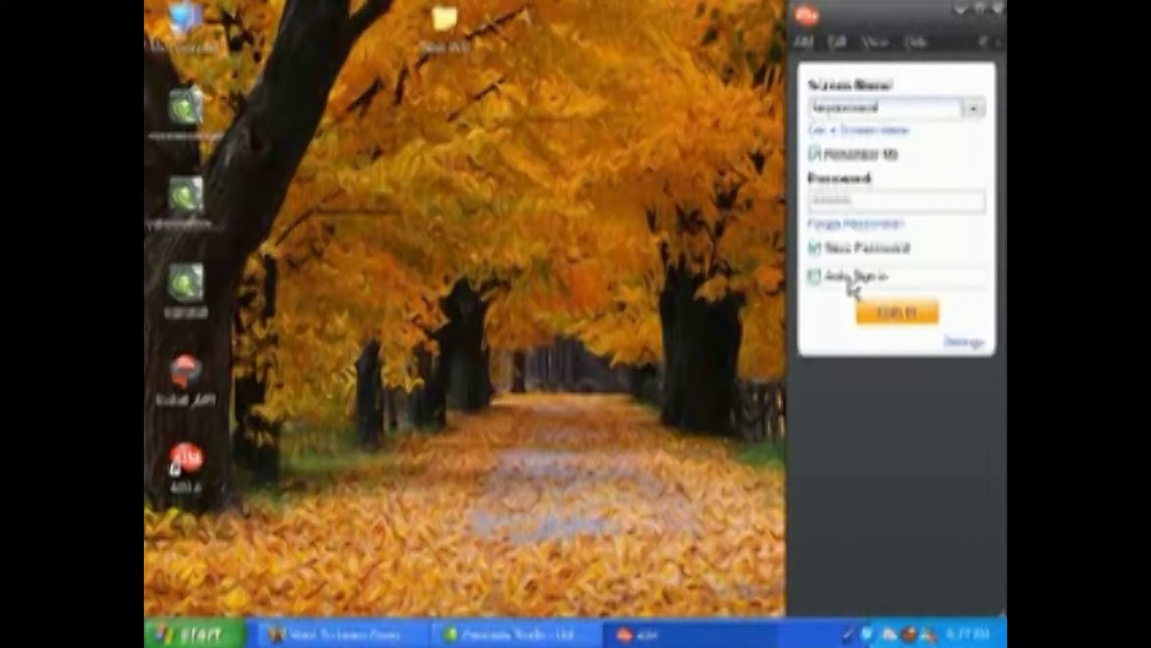
click(909, 304)
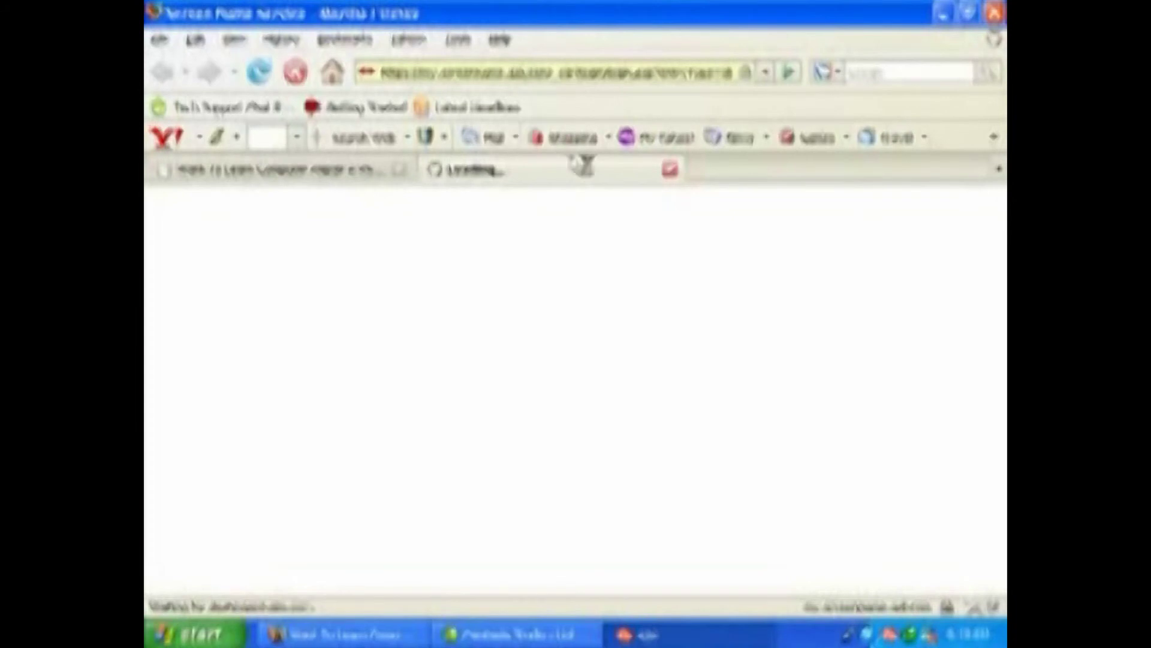
click(671, 171)
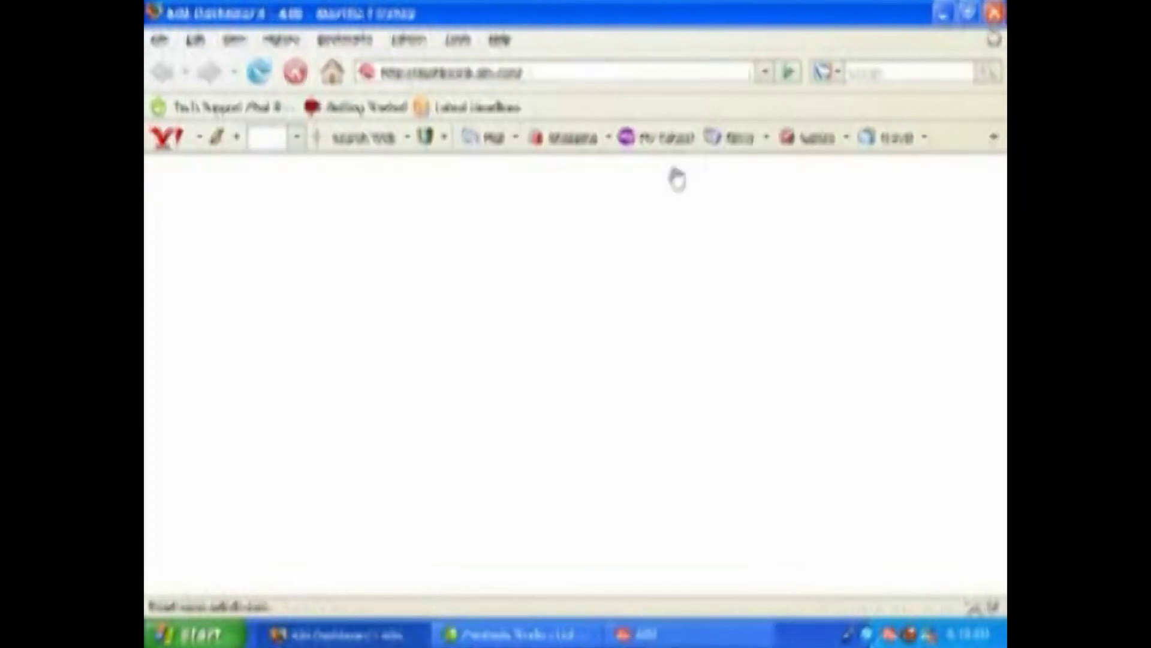
click(943, 13)
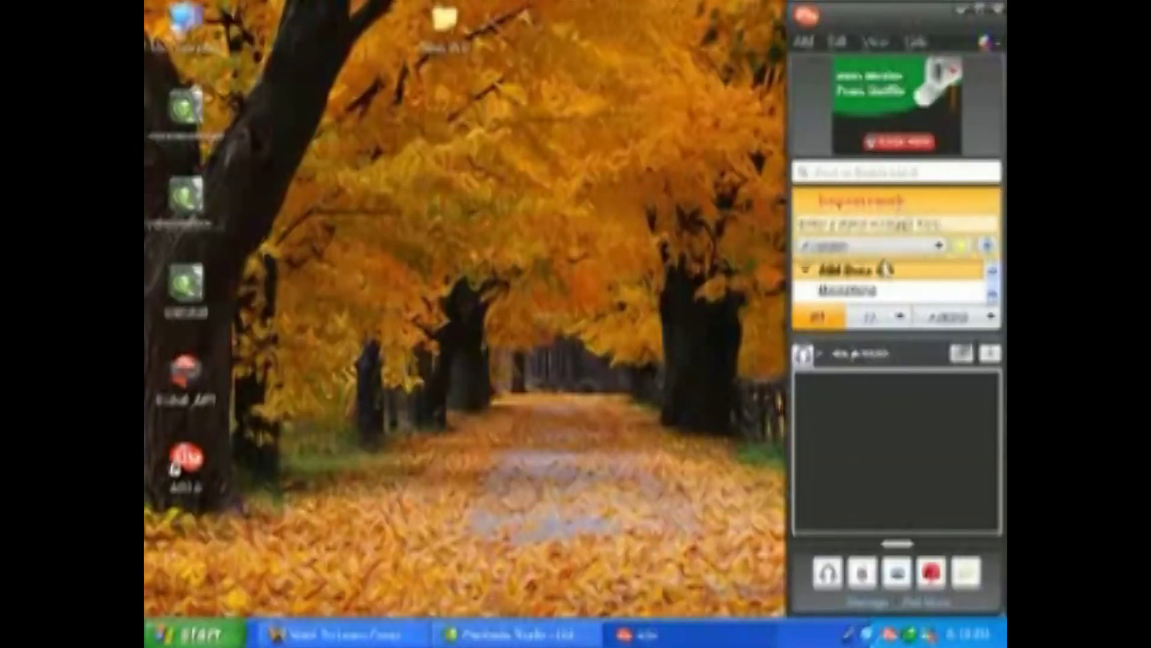
click(992, 300)
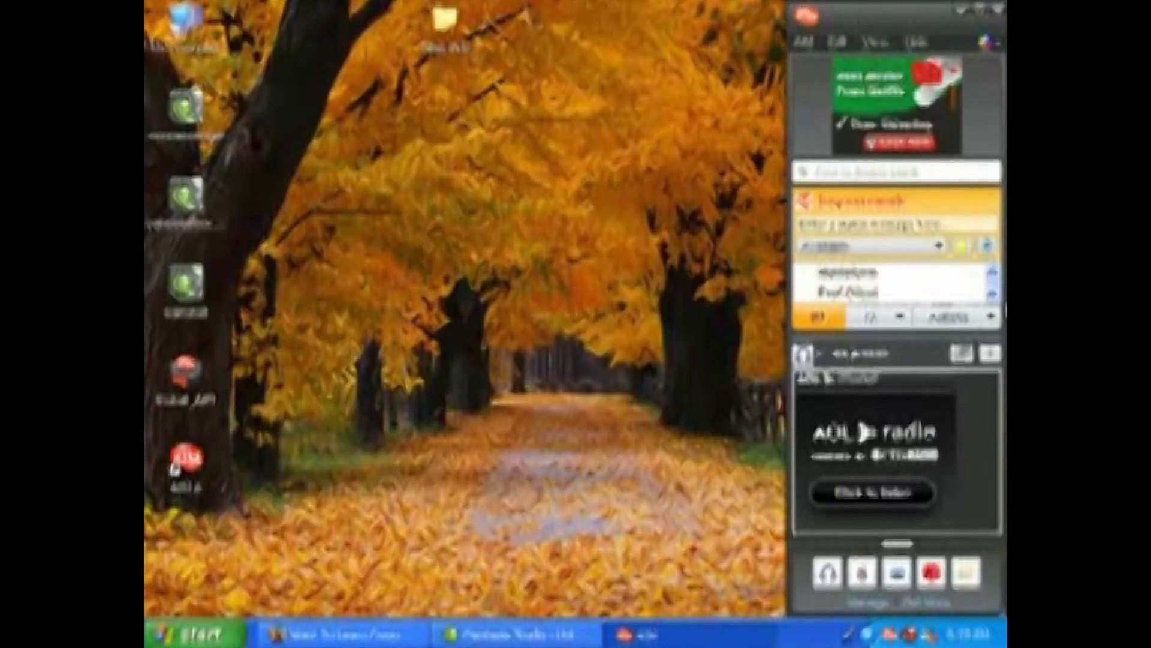
click(993, 297)
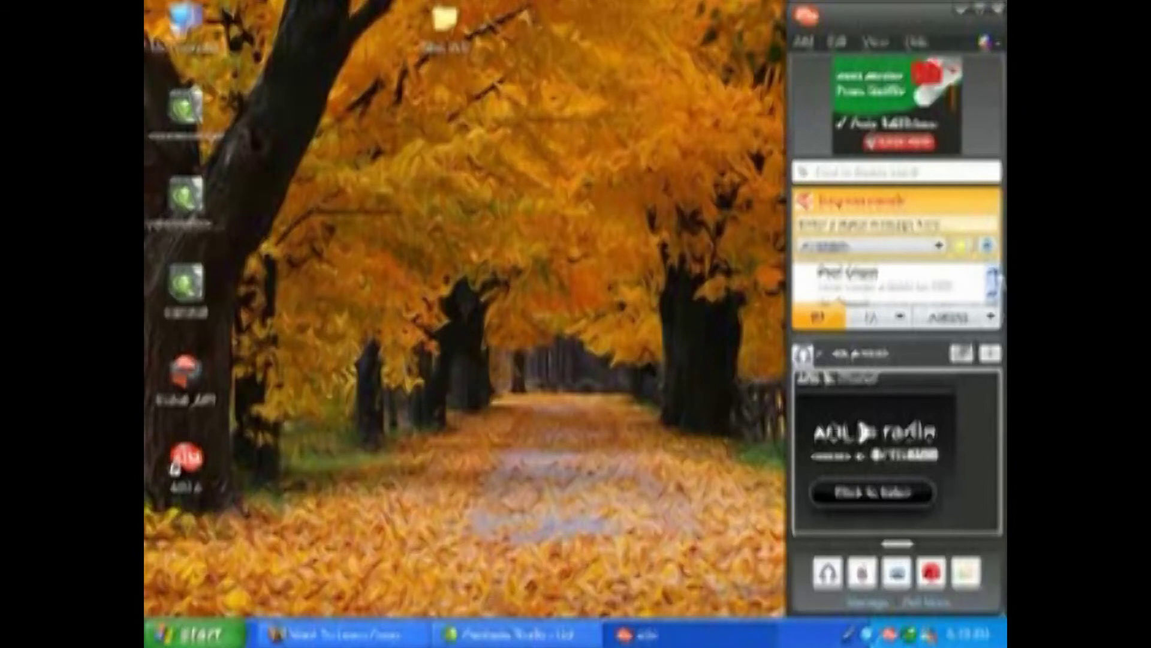
click(993, 272)
click(993, 271)
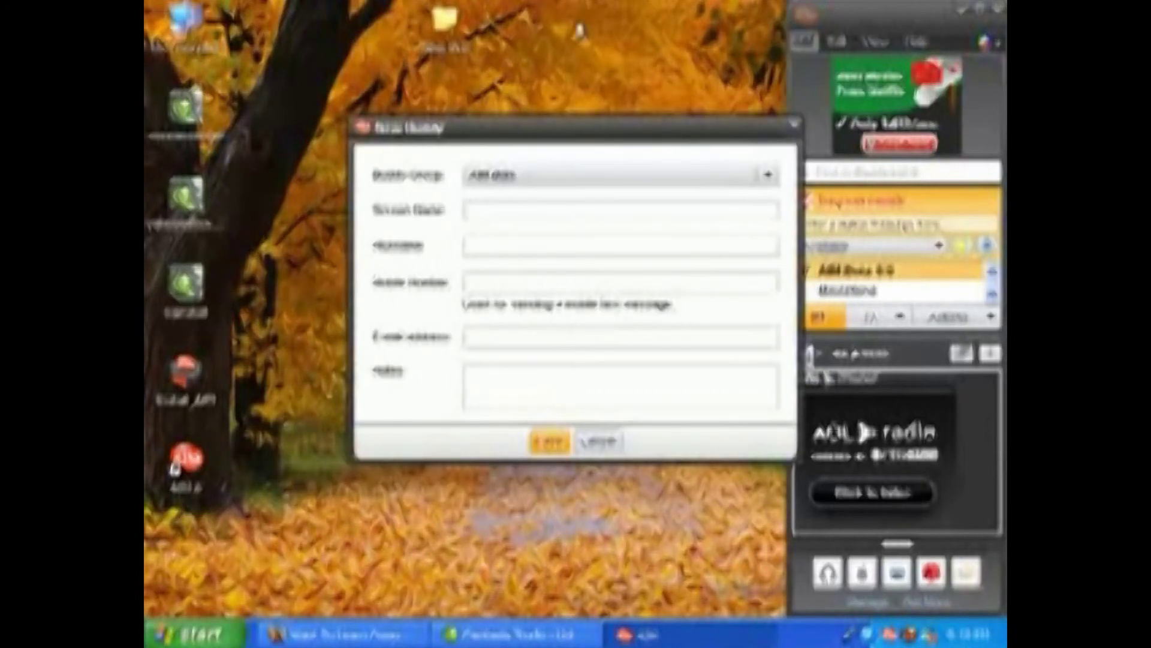
Step: Try out the New Buddy form by choosing the Buddies group and visiting the contact fields, closing it without saving
click(509, 209)
click(766, 175)
click(726, 236)
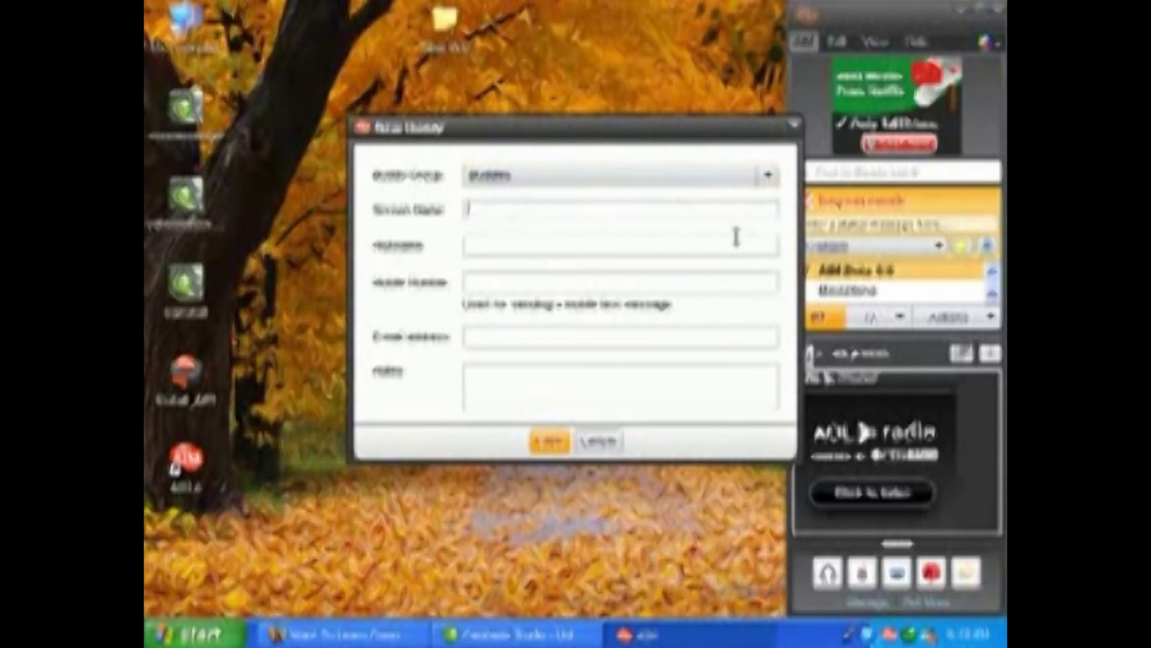
click(510, 277)
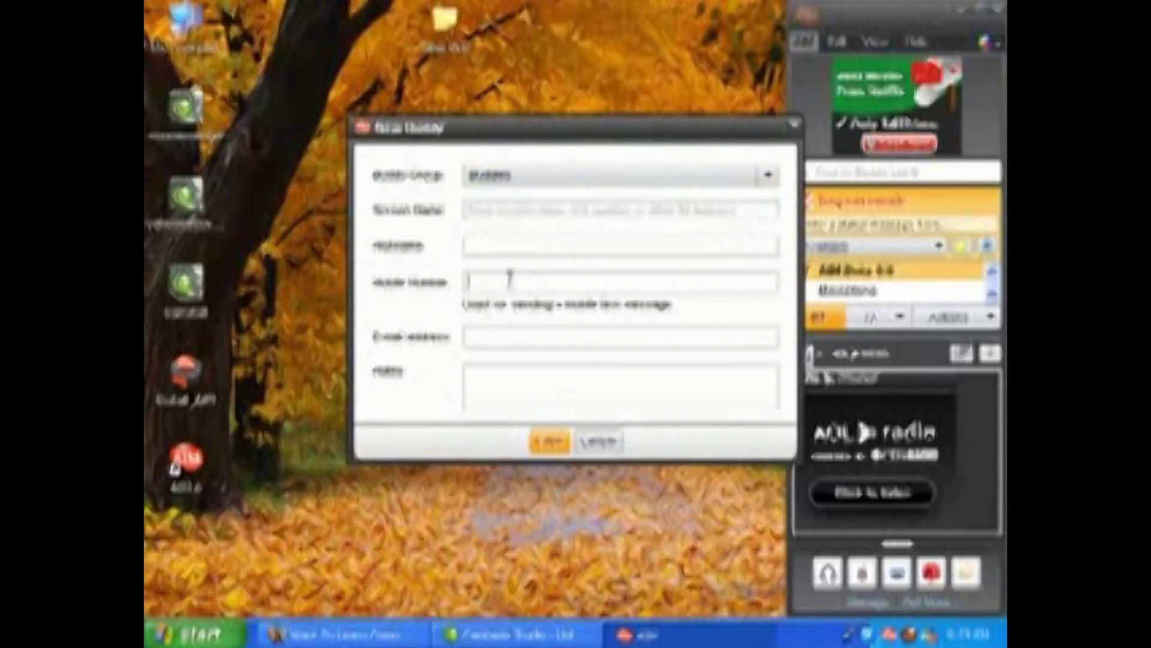
click(468, 338)
click(796, 127)
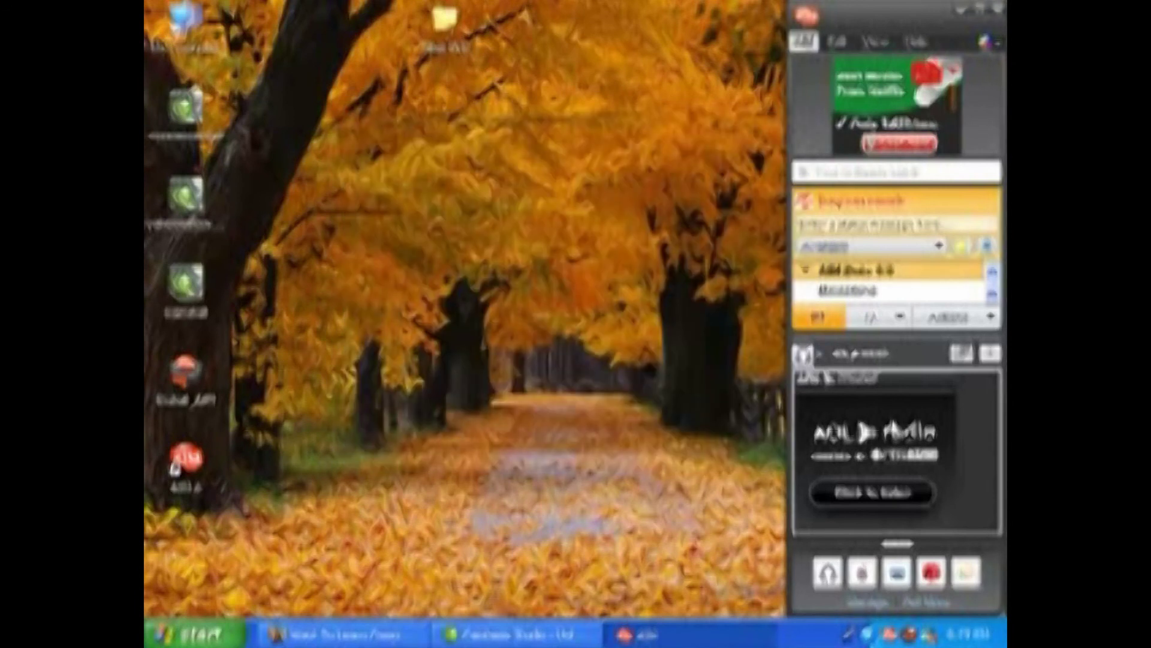